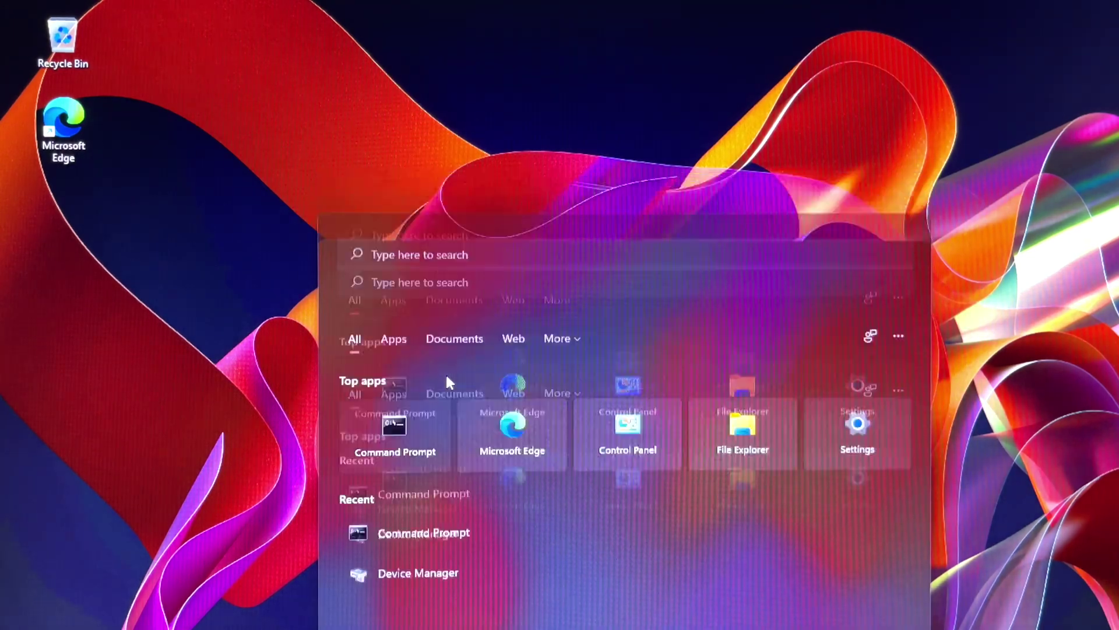
Launch Command Prompt from the Start menu with administrator rights.
click(545, 473)
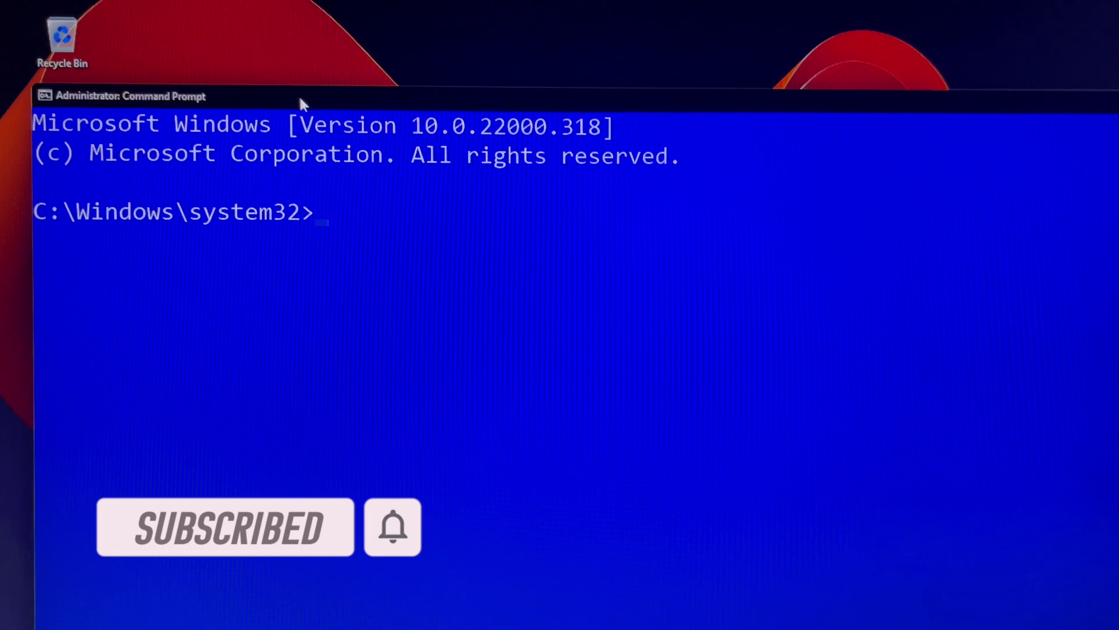
text(secedit /confi)
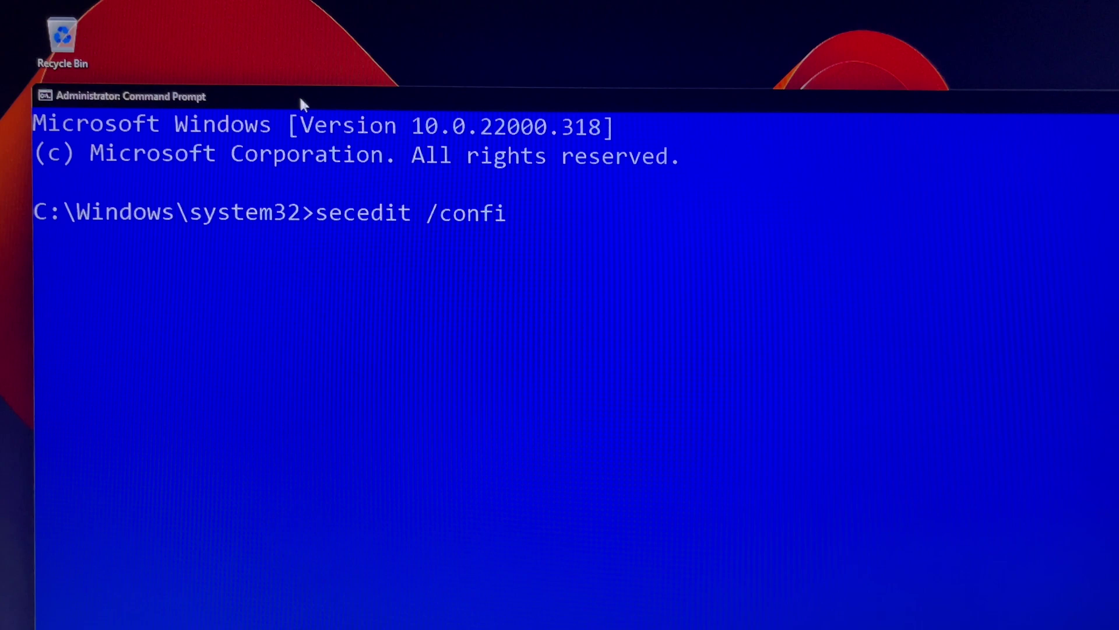
text(gure /cf)
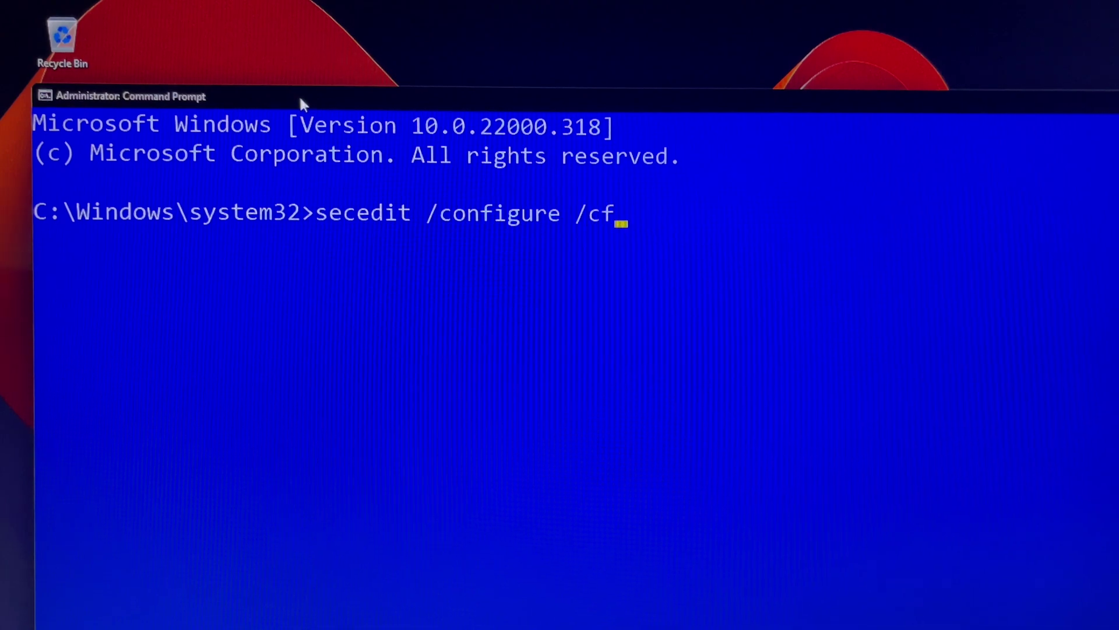
text(g %w)
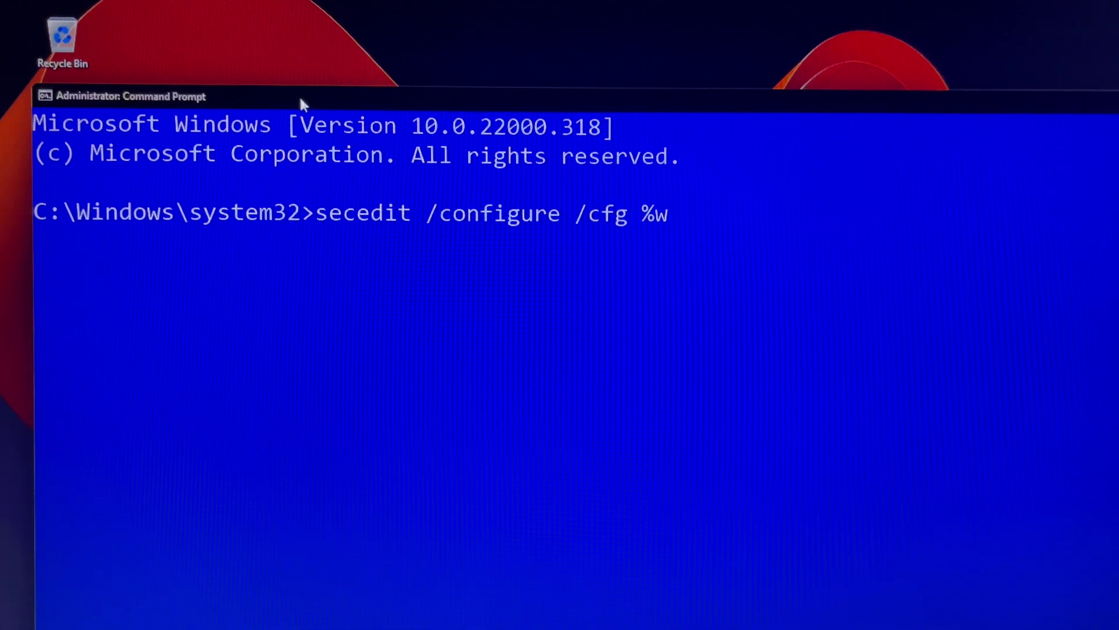
text(indir)
text(%\in)
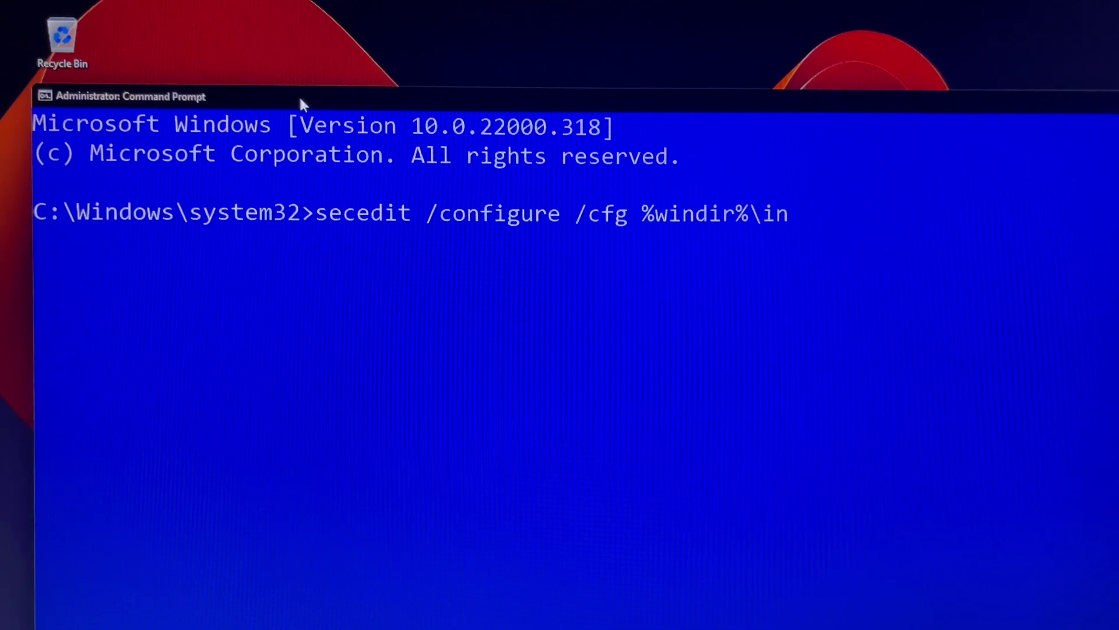
text(f\)
text(deflt)
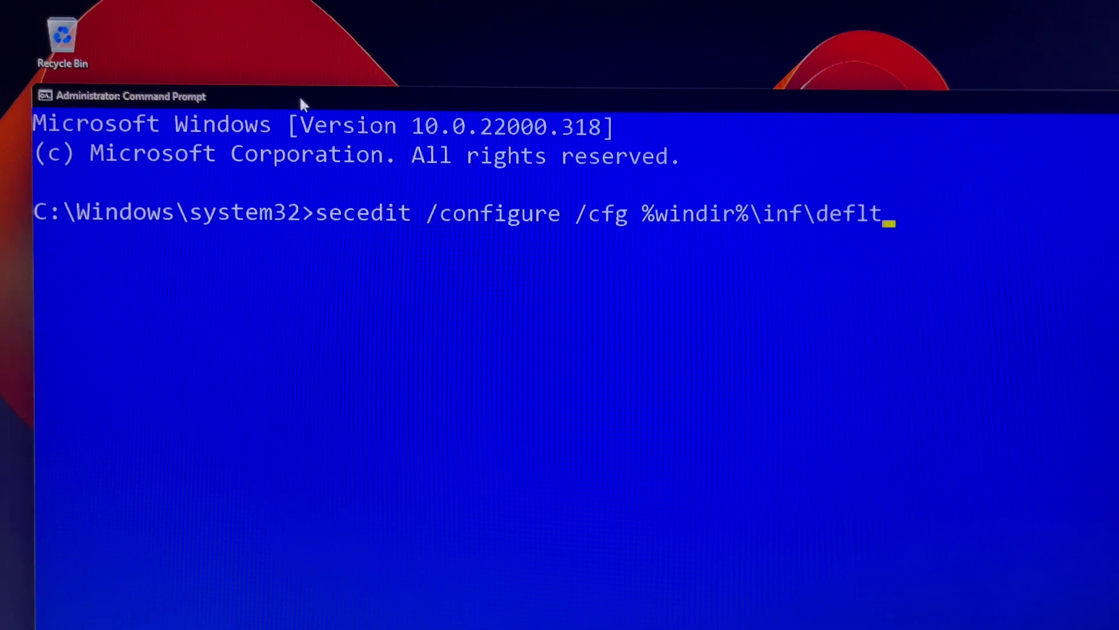
text(base)
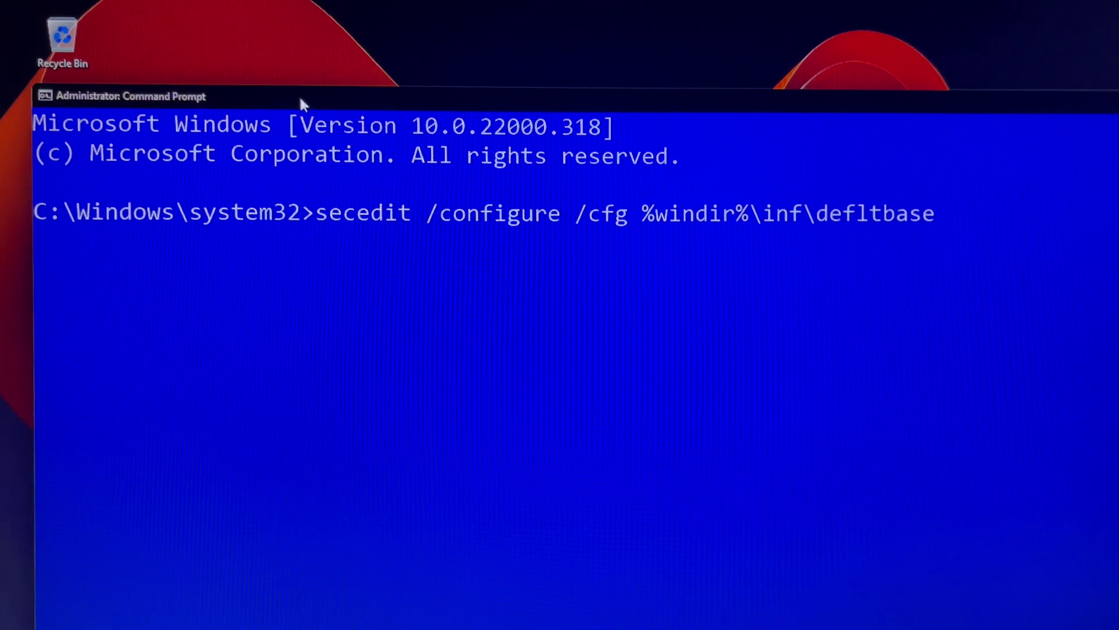
text(db )
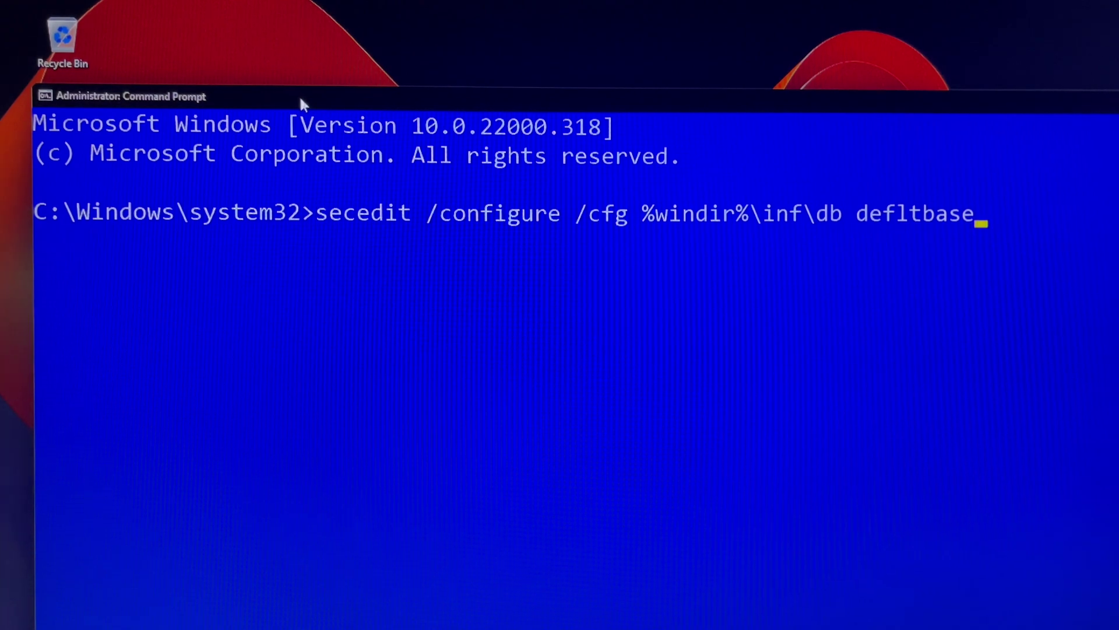
text(.sbd /ver)
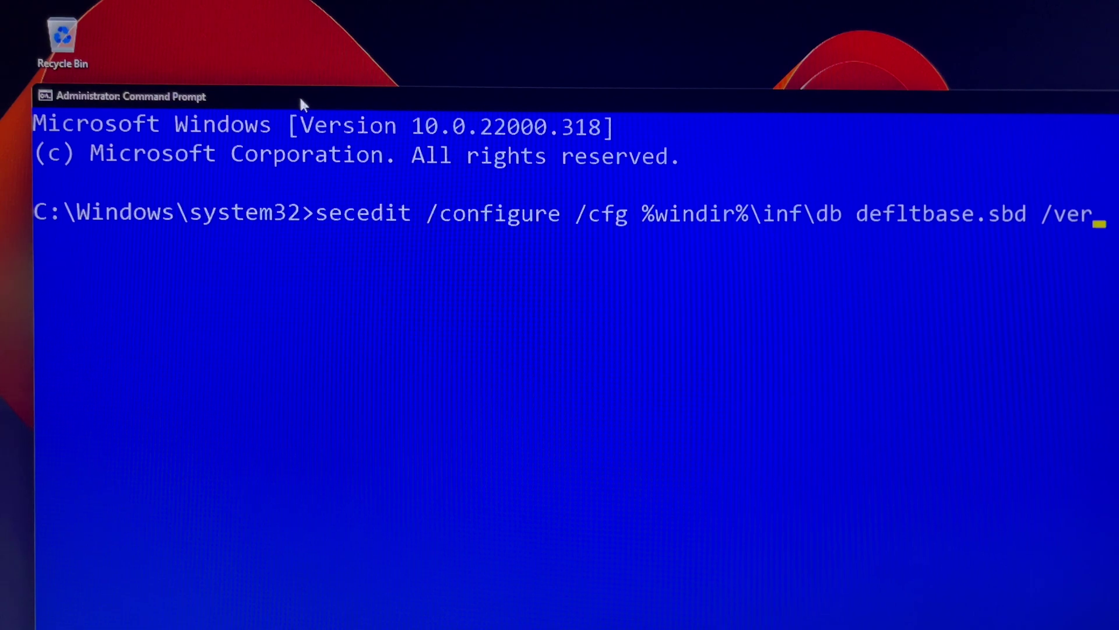
Draft the secedit /configure defltbase command with /verbose, removing the stray trailing character.
drag(260, 90, 221, 103)
text(bos)
key(BackSpace)
text(e)
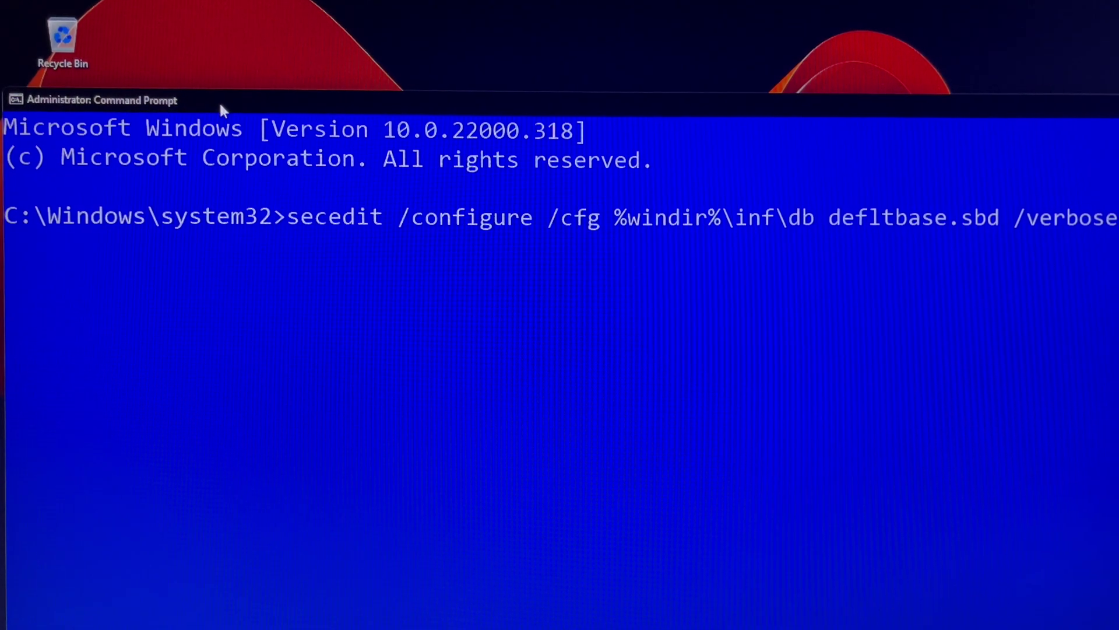
Shift the console window slightly left and highlight the whole drafted secedit command.
drag(219, 100, 168, 116)
drag(1090, 235, 267, 306)
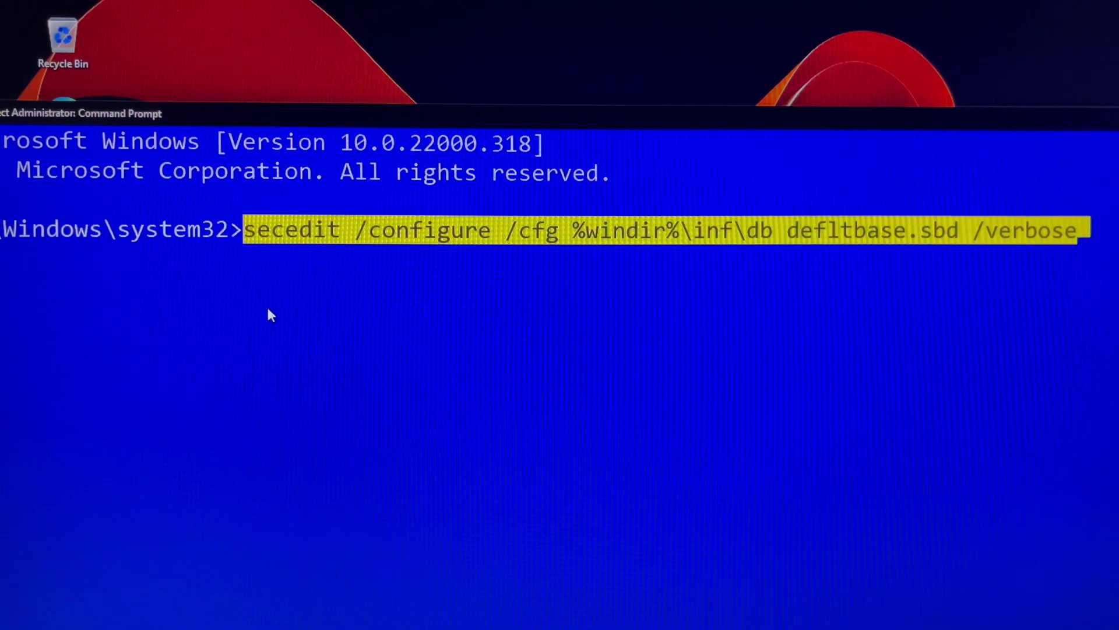
Clear the highlight and move the cursor back to the defltbase name and stray db.
key(Escape)
key(Left)
key(Left)
key(Left)
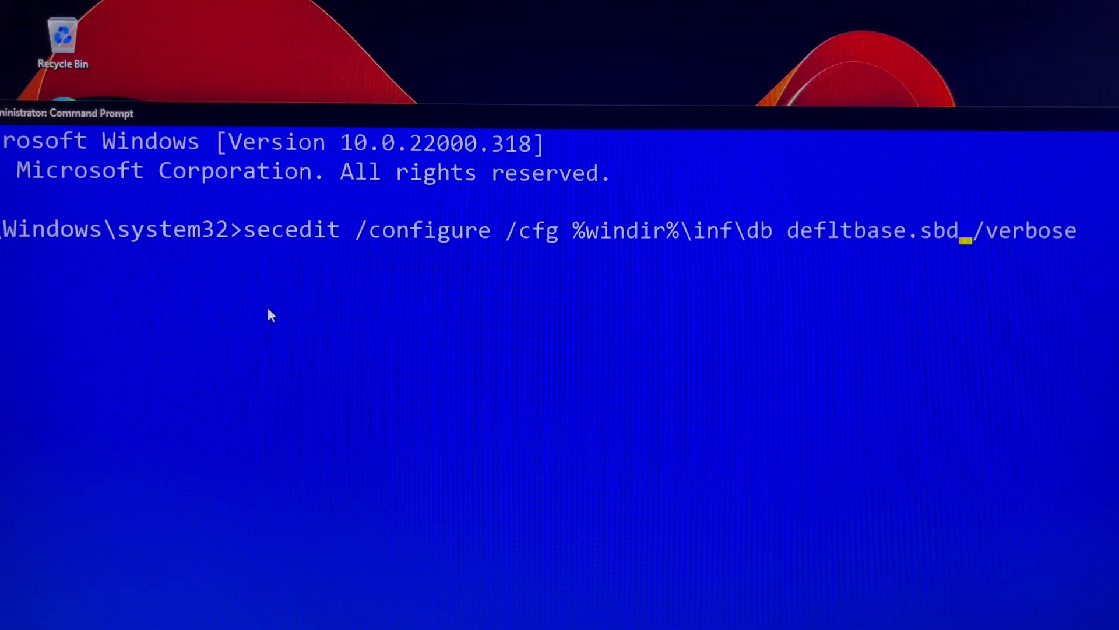
key(Left)
key(Left)
key(Left)
key(Left)
key(Left)
key(Left)
key(Left)
Delete the wrong .sbd extension and the misplaced db before defltbase.inf.
key(Right)
key(Right)
key(Right)
key(BackSpace)
key(BackSpace)
key(BackSpace)
text(inf)
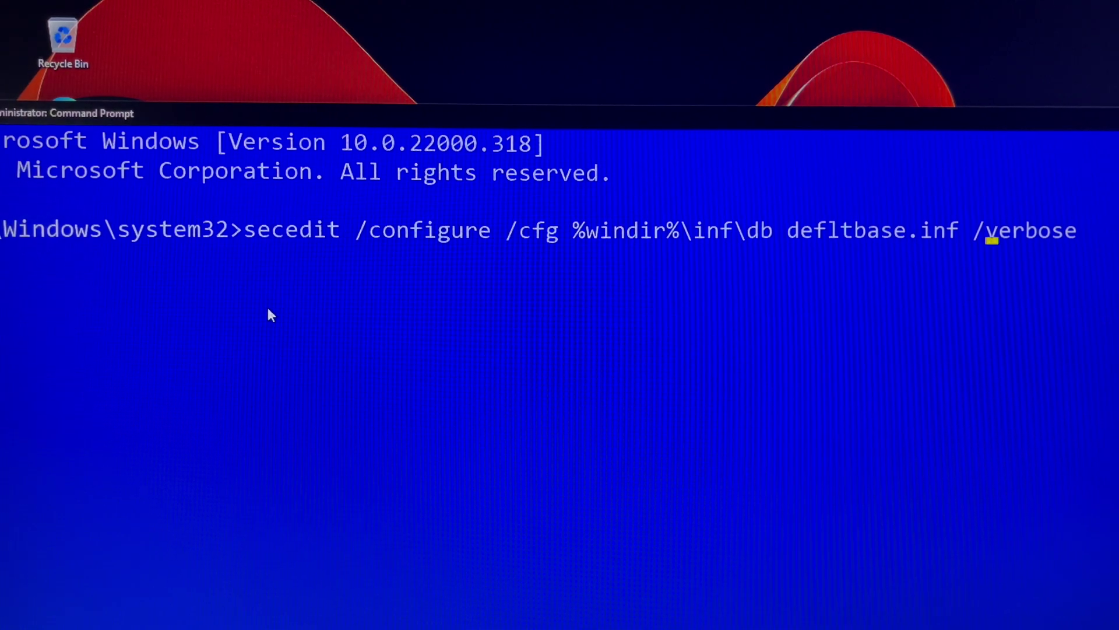
key(Left)
key(Left)
key(Left)
key(BackSpace)
key(BackSpace)
key(BackSpace)
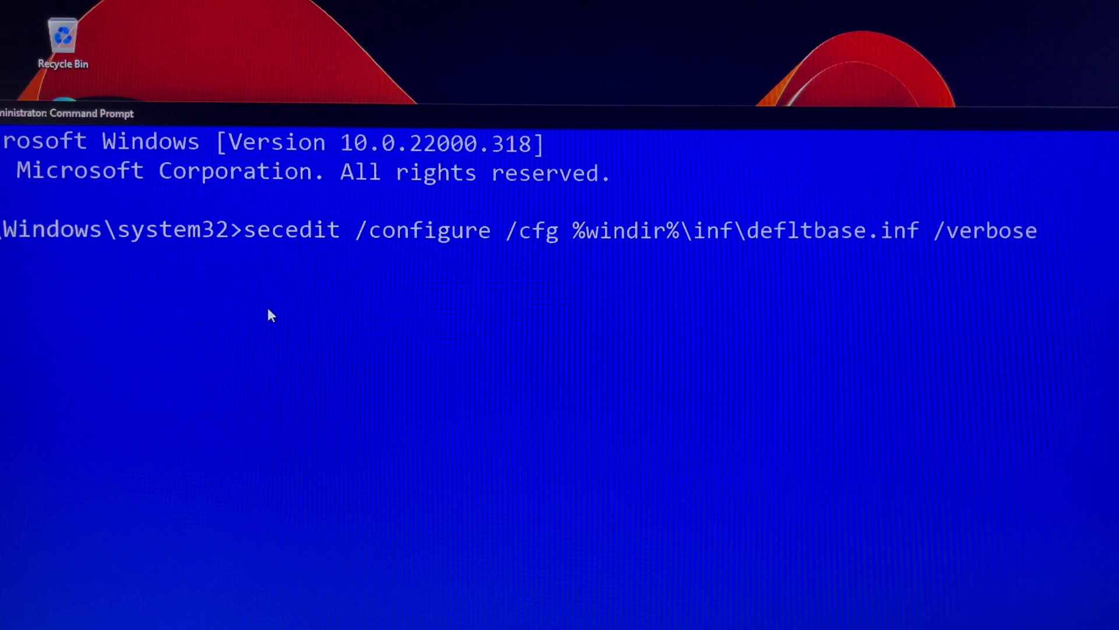
key(Right)
key(Right)
key(Right)
text(db defltbase.)
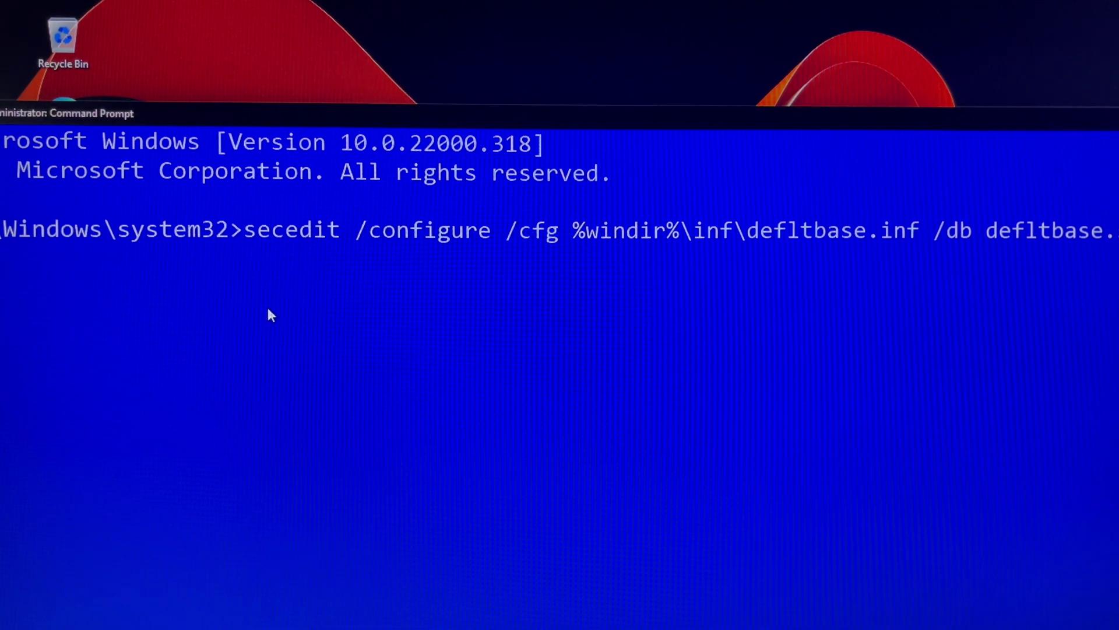
text(sdb /v)
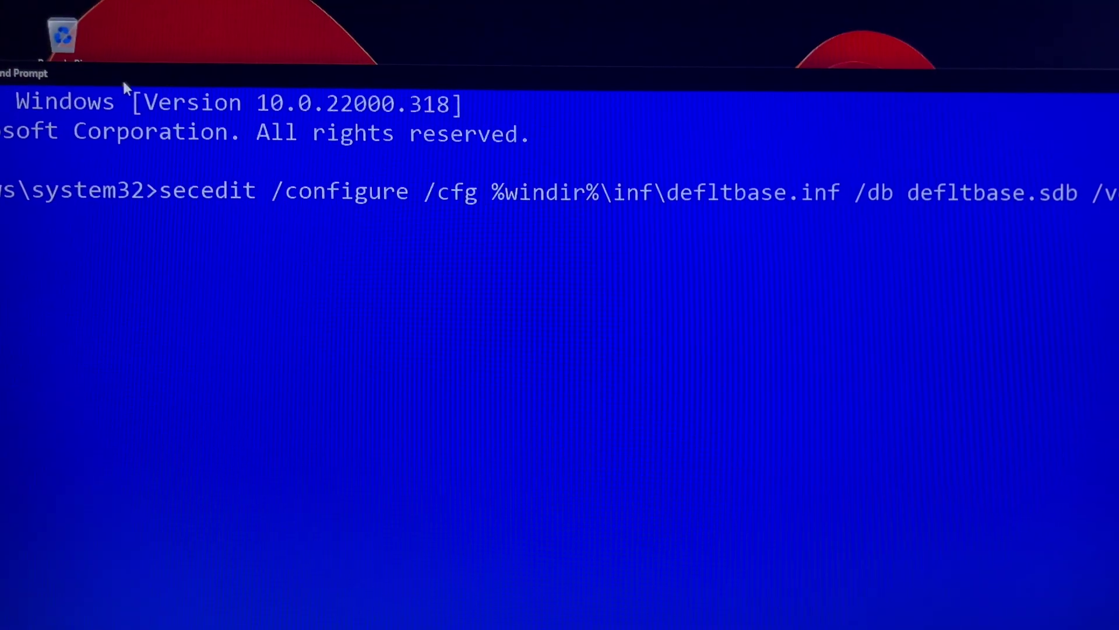
Dismiss the console window menu and highlight the corrected secedit command.
right_click(122, 78)
key(Escape)
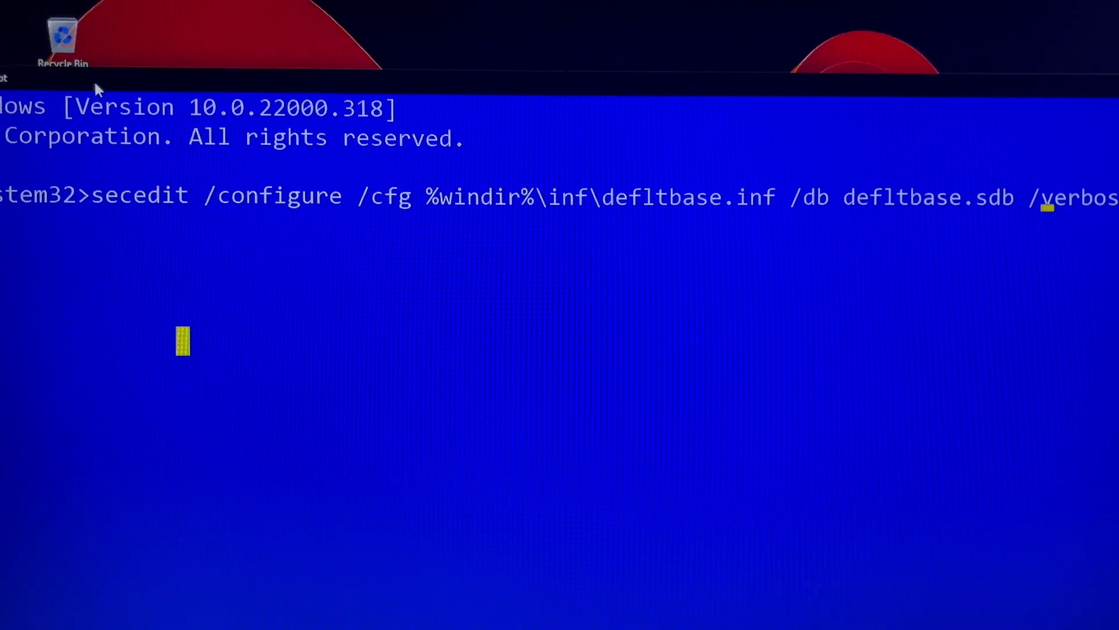
drag(959, 227, 5, 219)
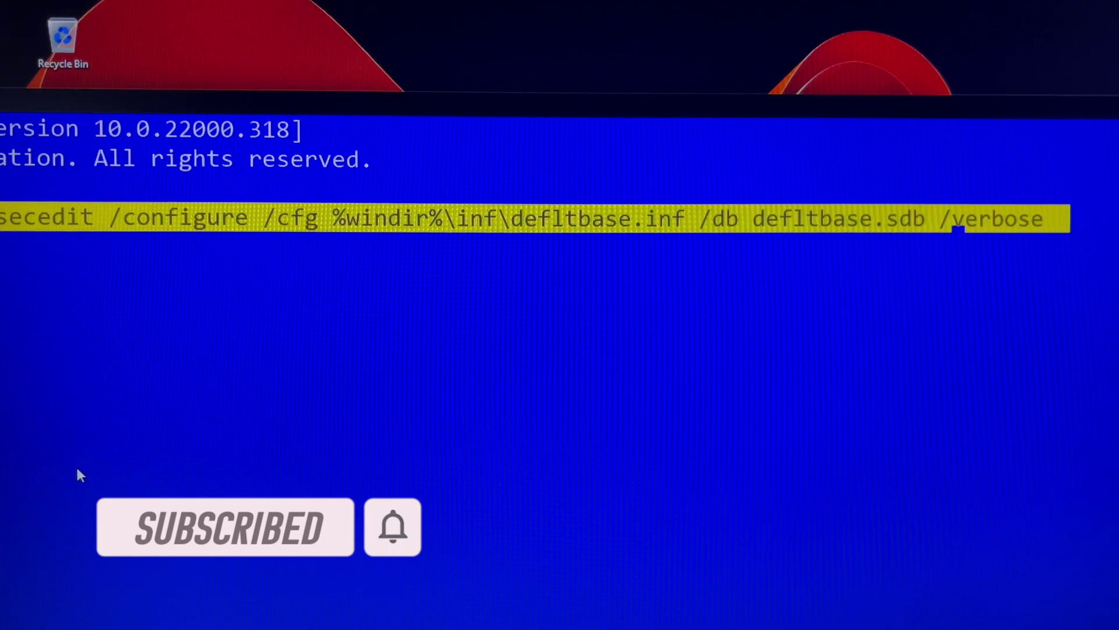
Clear the highlight from the corrected secedit command line.
click(1054, 227)
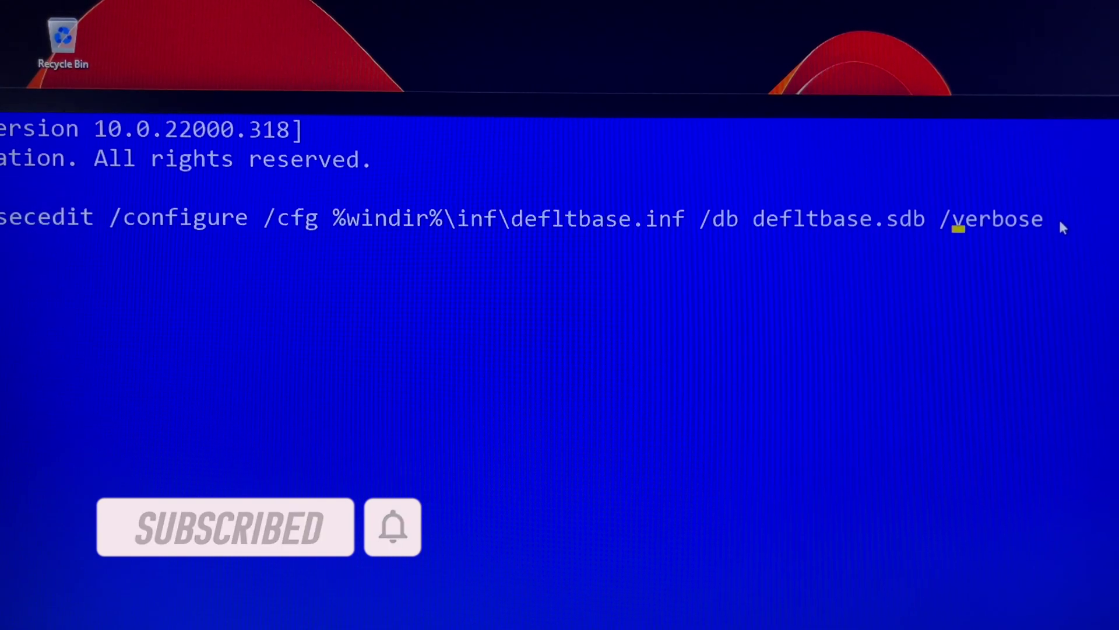